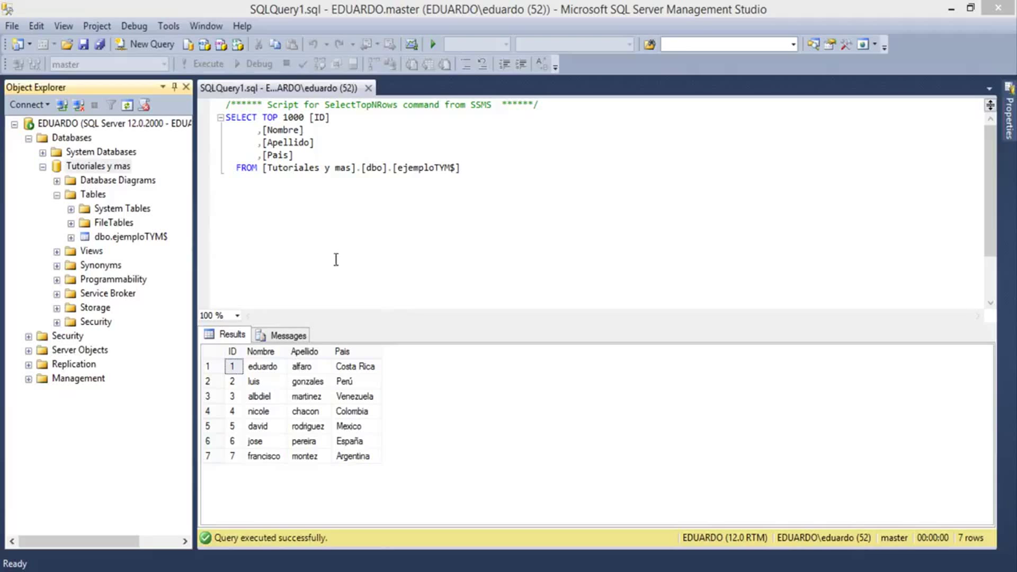
# Run the SELECT TOP 1000 query on the dbo.ejemploTYM$ table to view its records.
pyautogui.click(117, 237)
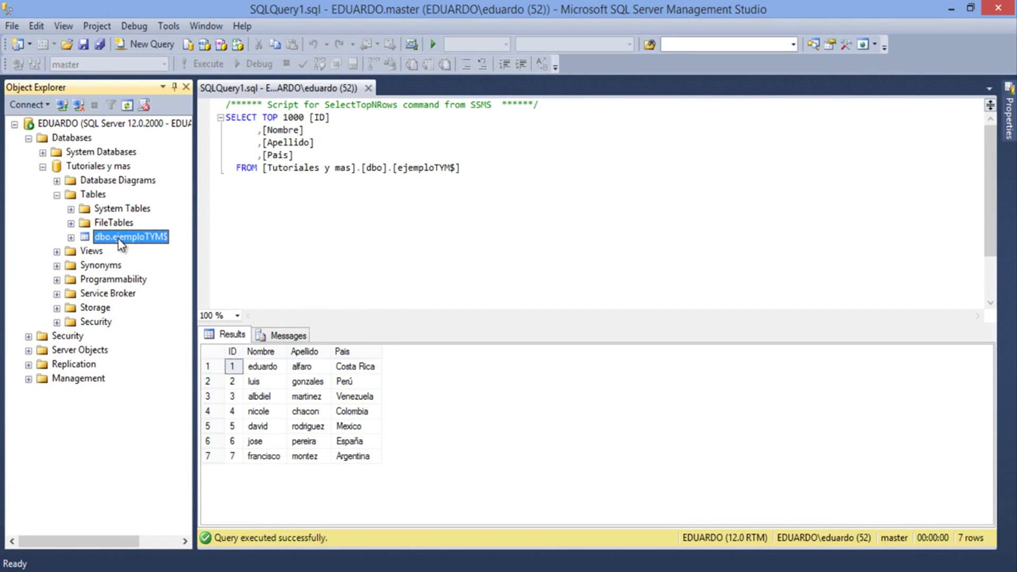
pyautogui.click(312, 204)
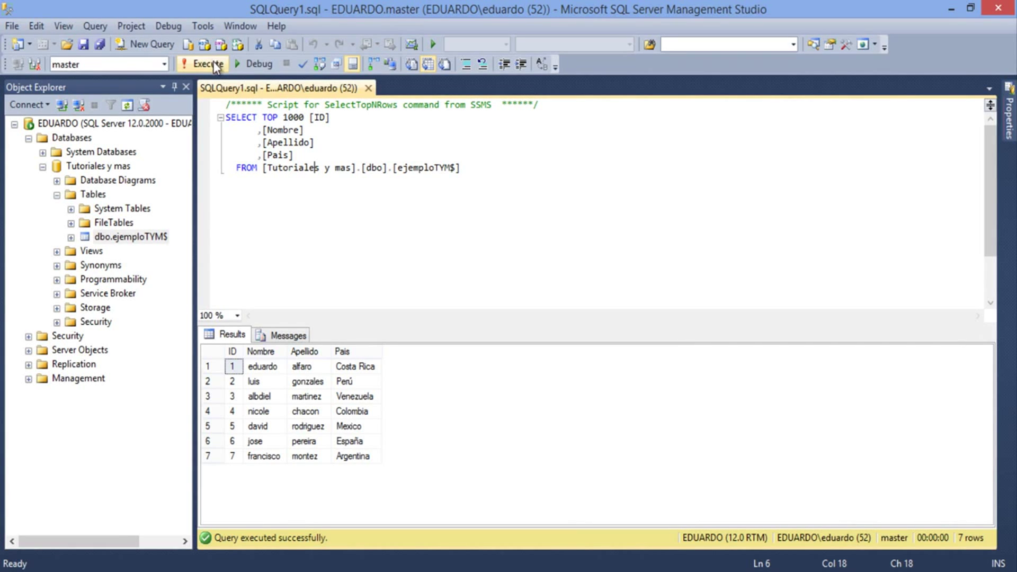
pyautogui.click(213, 64)
# Start the data export wizard for the Tutoriales y mas database and continue past its welcome page.
pyautogui.click(90, 166)
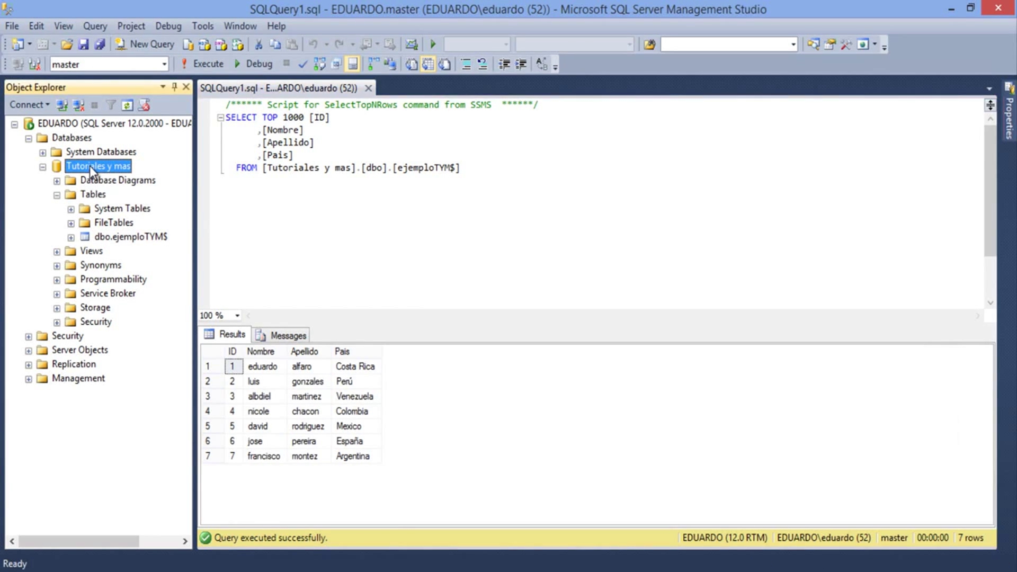
pyautogui.rightClick(90, 166)
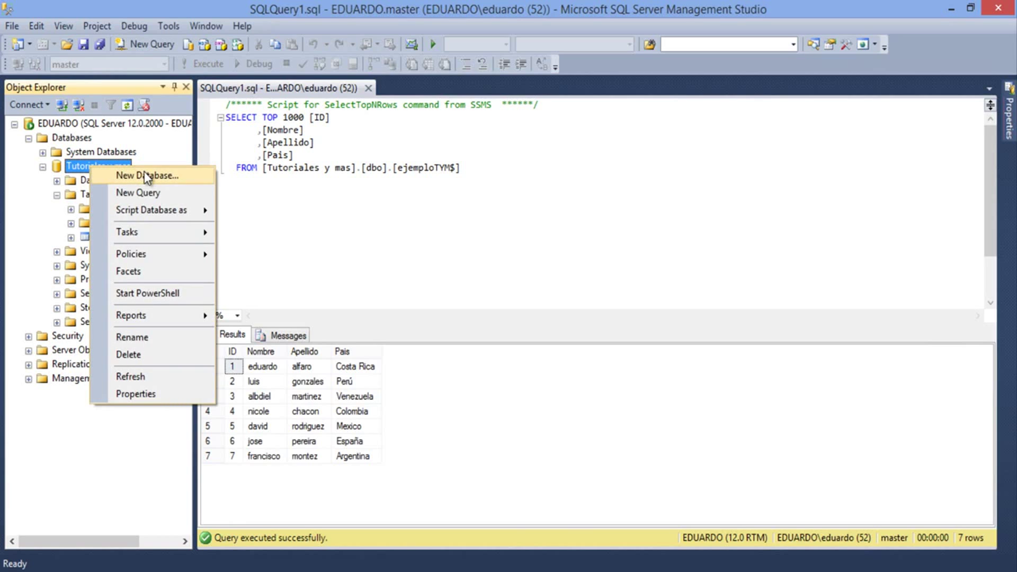
pyautogui.moveTo(144, 233)
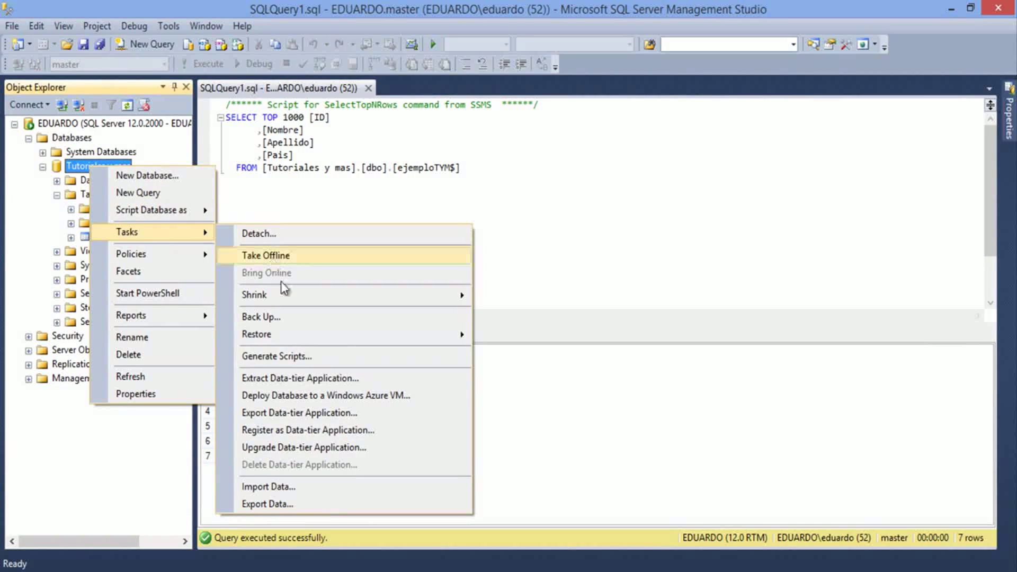
pyautogui.click(303, 507)
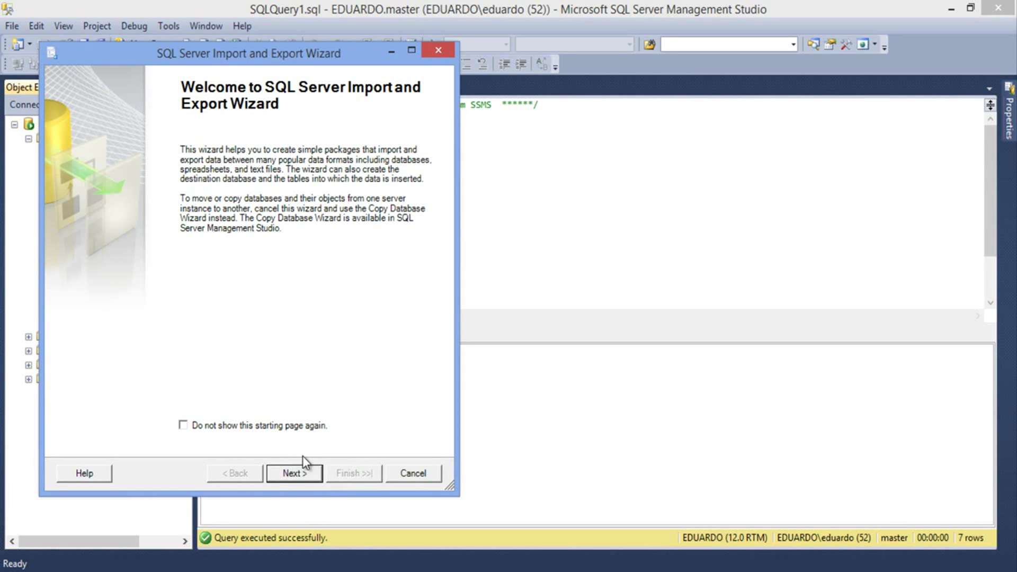
pyautogui.click(293, 473)
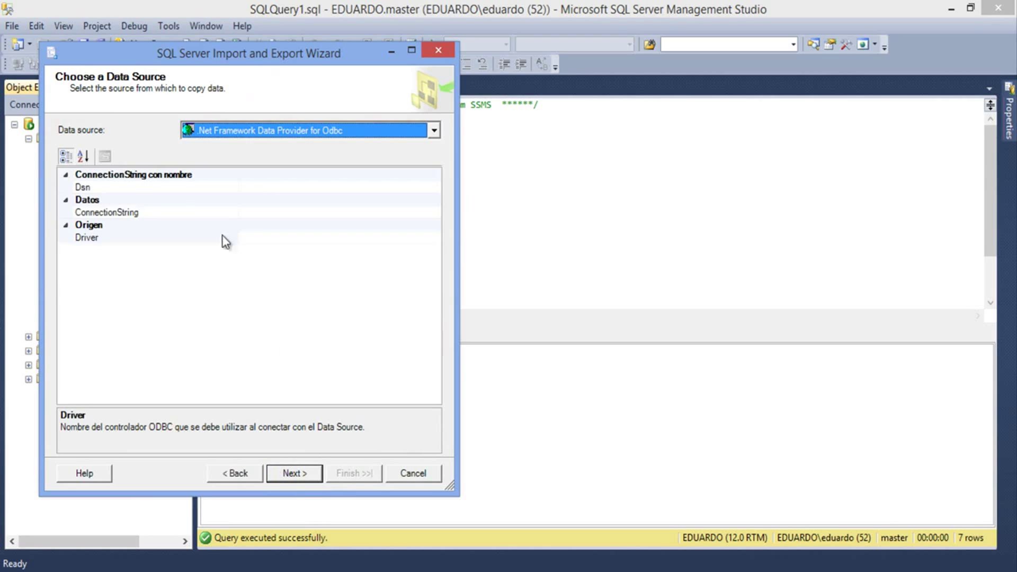
# Set the export source to SQL Server Native Client 11.0 with Windows Authentication and the Tutoriales y mas database.
pyautogui.moveTo(178, 62); pyautogui.dragTo(454, 105)
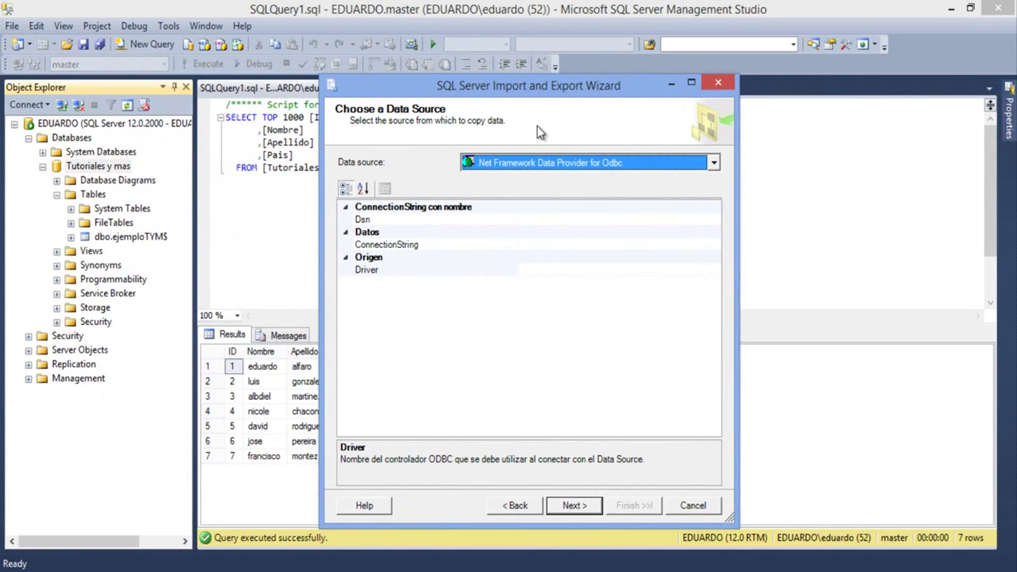
pyautogui.click(713, 163)
pyautogui.scroll(-2, 535, 273)
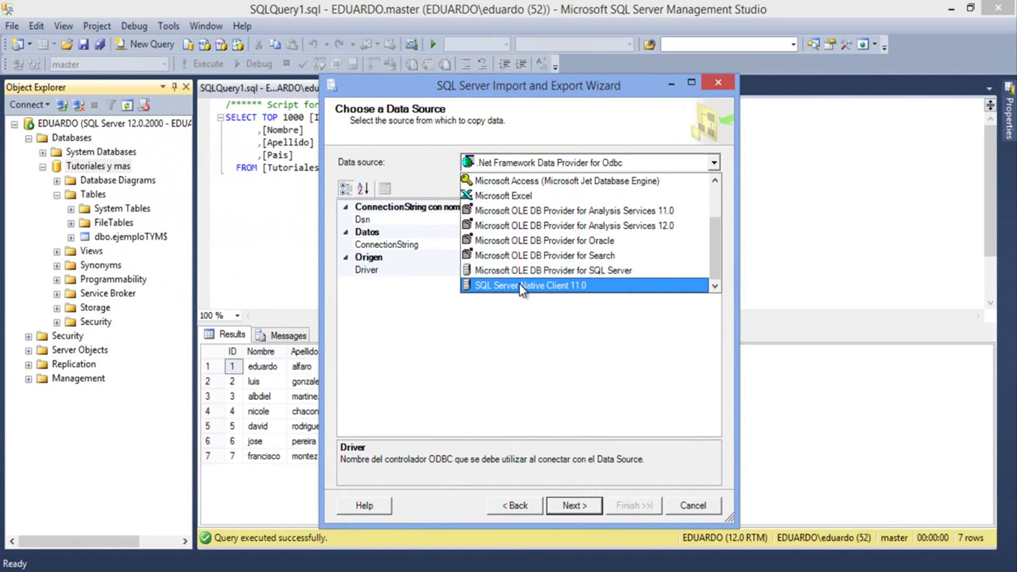
pyautogui.click(558, 286)
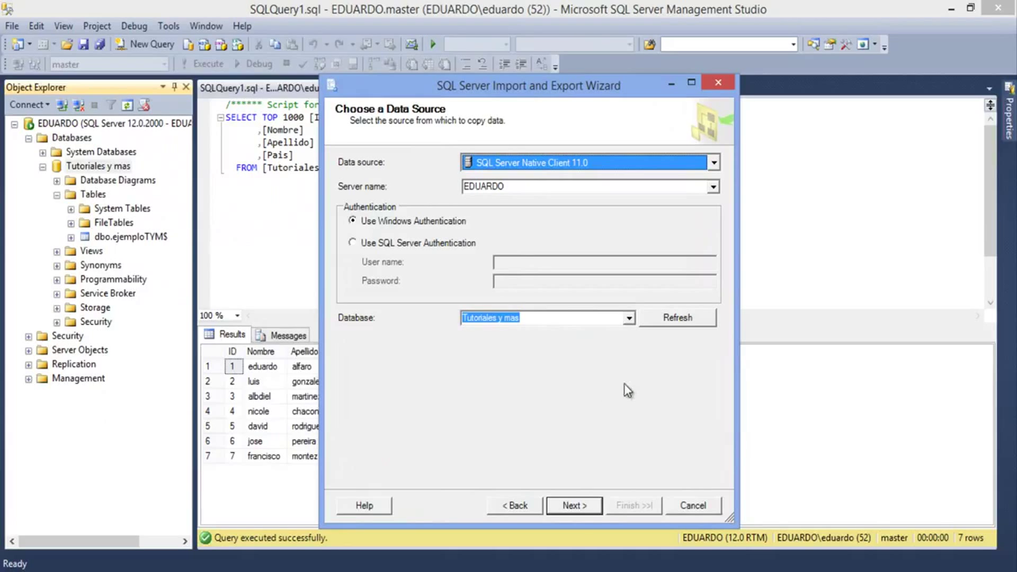
pyautogui.click(566, 508)
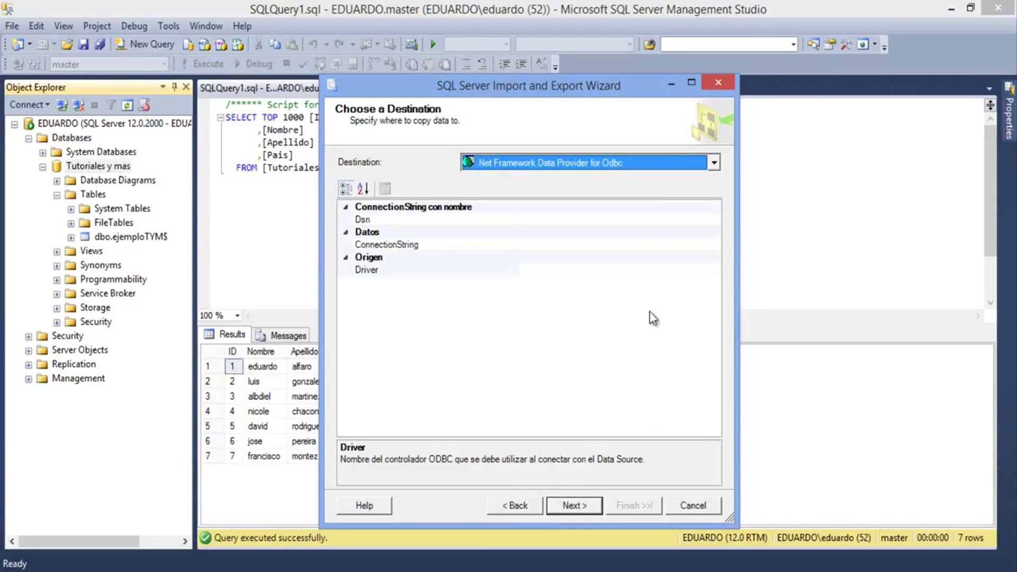
# Set the export destination to Microsoft Excel, using PruebaExport.xls on the desktop with column names in the first row.
pyautogui.click(715, 163)
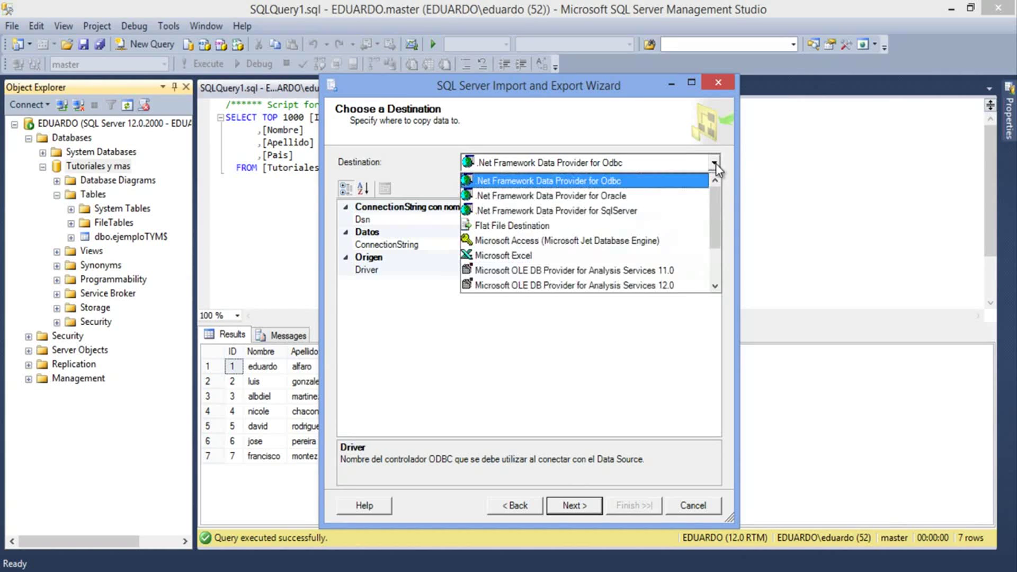
pyautogui.click(522, 257)
pyautogui.click(677, 228)
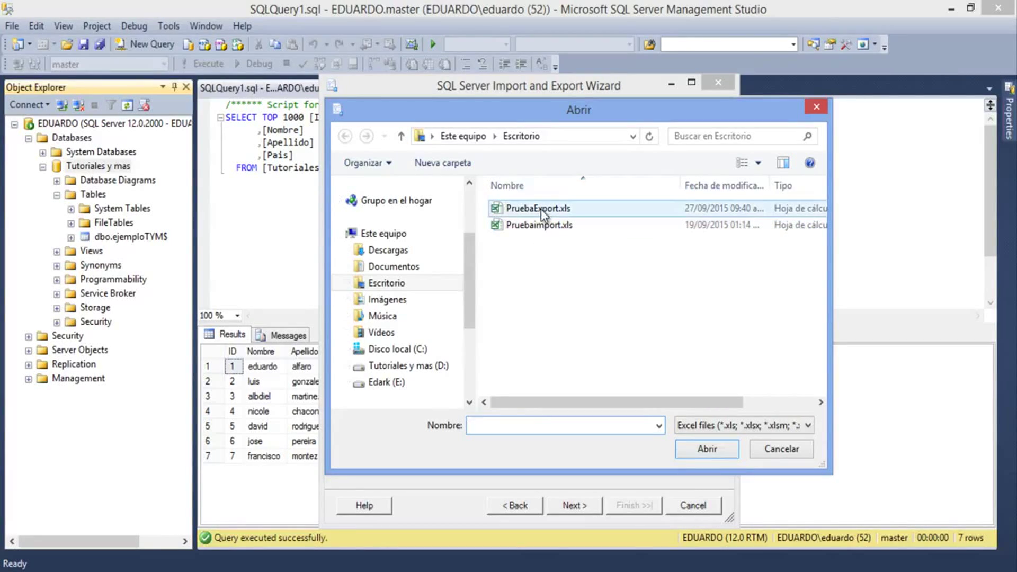
pyautogui.click(542, 209)
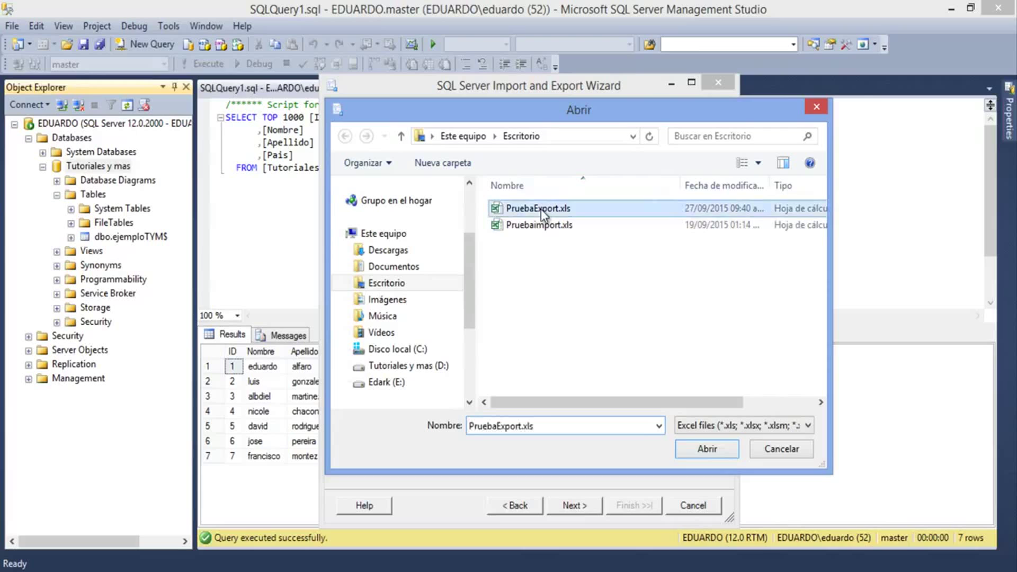
pyautogui.click(711, 454)
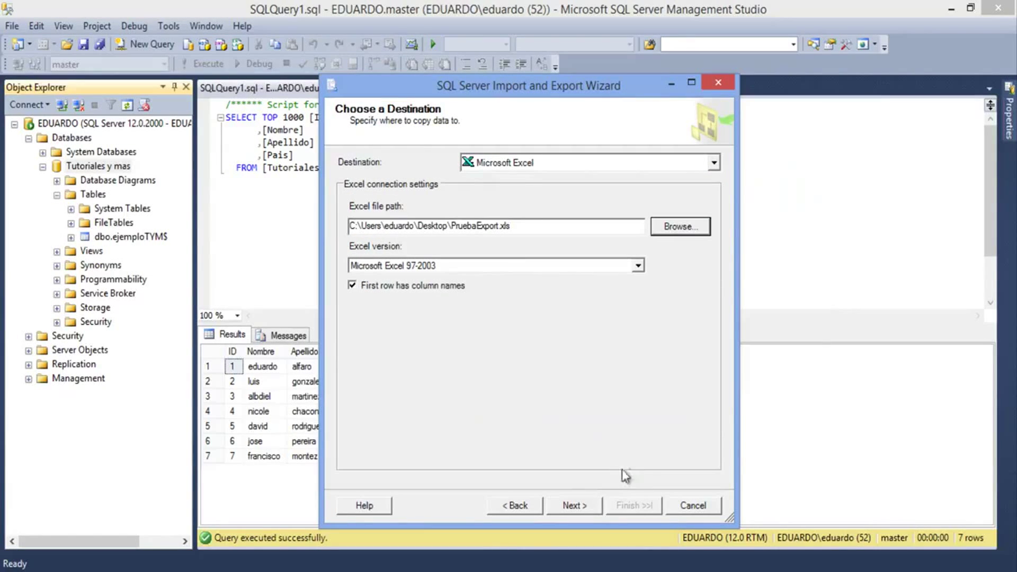
pyautogui.click(585, 507)
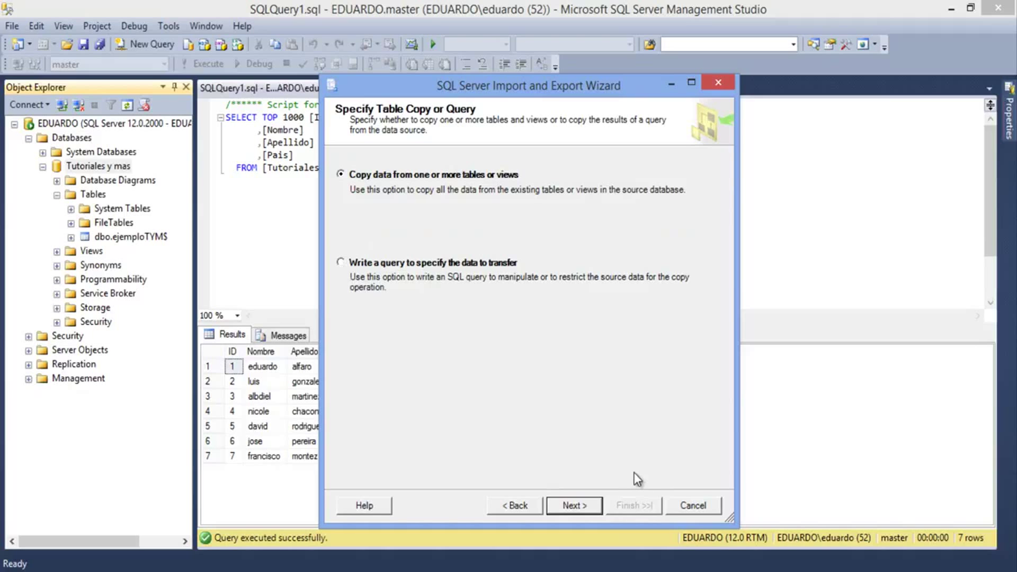
# Choose to copy data from tables or views, and name the destination for dbo.ejemploTYM$ as ejemploTYM.
pyautogui.click(574, 510)
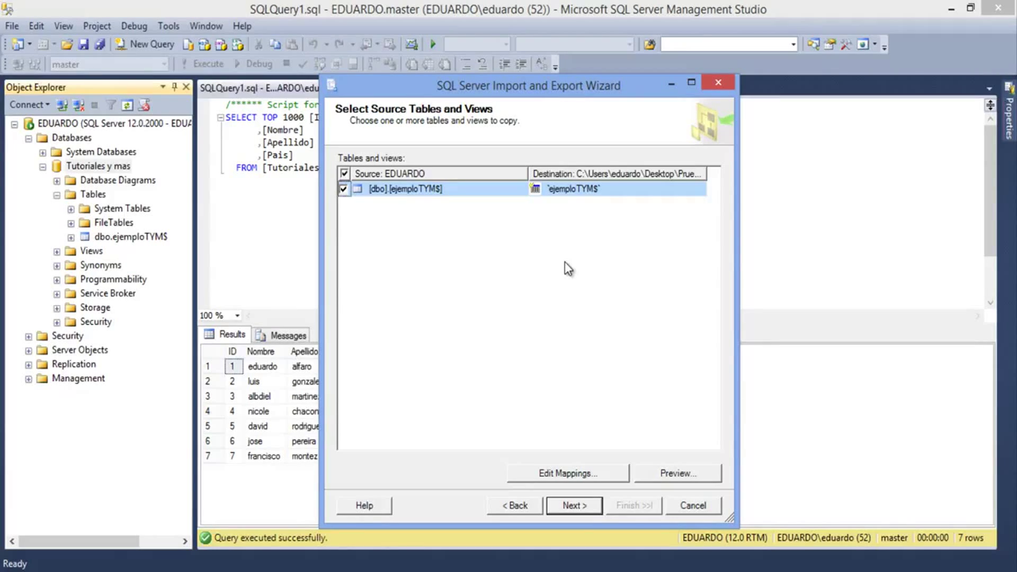
pyautogui.click(597, 191)
pyautogui.click(596, 191)
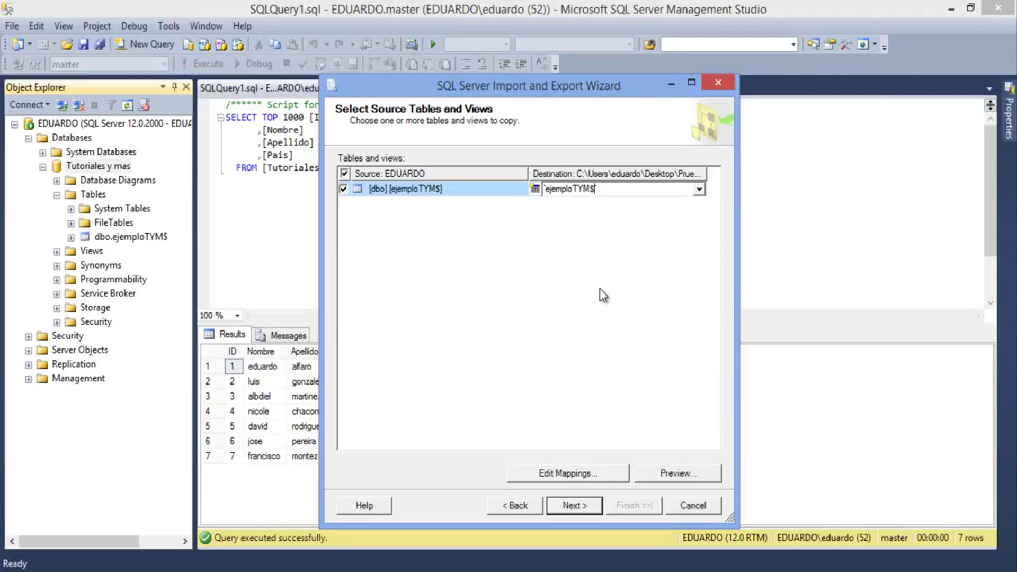
pyautogui.press('BackSpace')
pyautogui.click(600, 290)
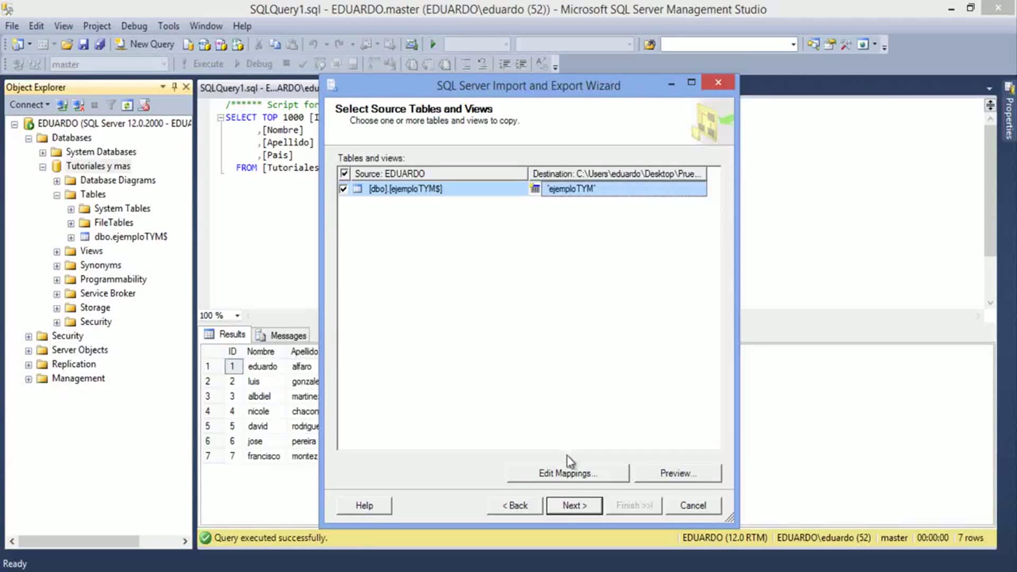
pyautogui.click(570, 504)
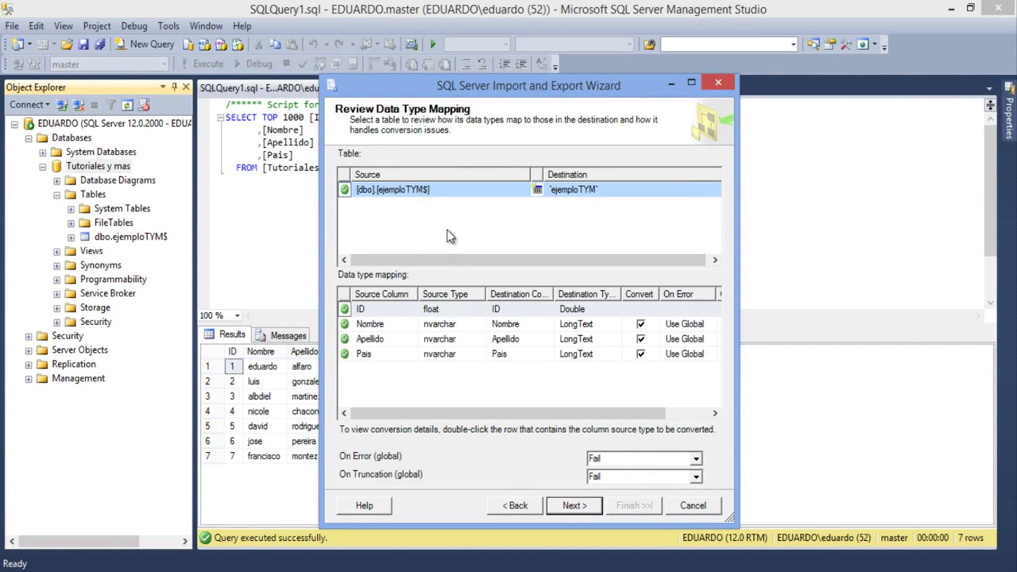
# Accept the data type mapping, run the export package immediately, and close the wizard once it completes.
pyautogui.moveTo(466, 90); pyautogui.dragTo(466, 83)
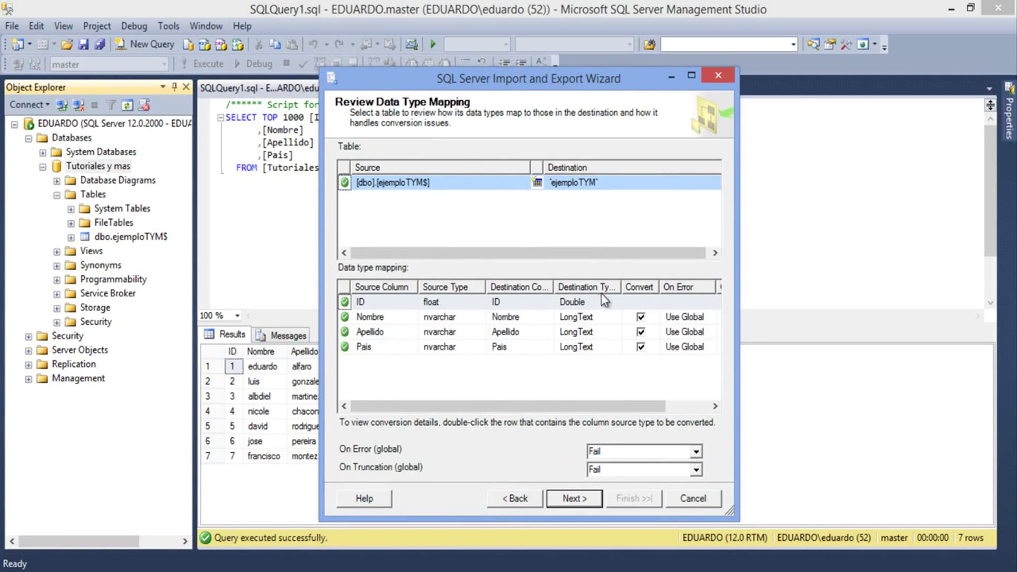
pyautogui.moveTo(634, 404); pyautogui.dragTo(547, 481)
pyautogui.click(577, 500)
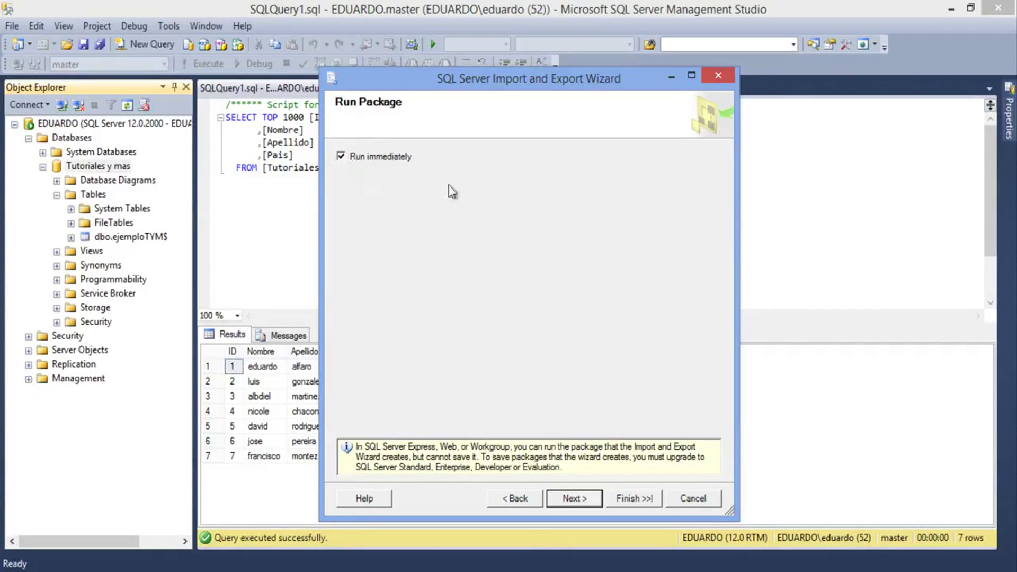
pyautogui.click(593, 499)
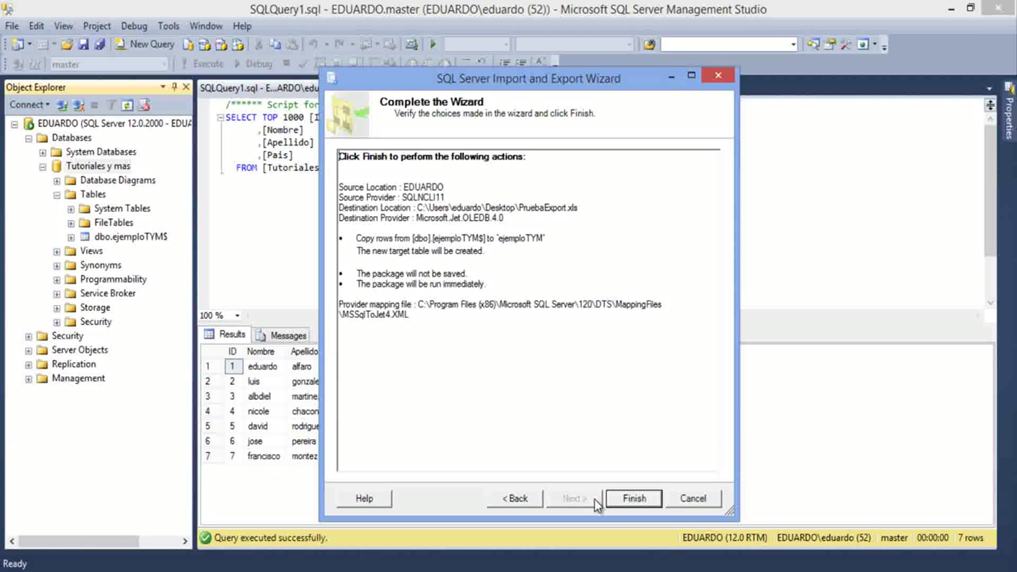
pyautogui.click(639, 502)
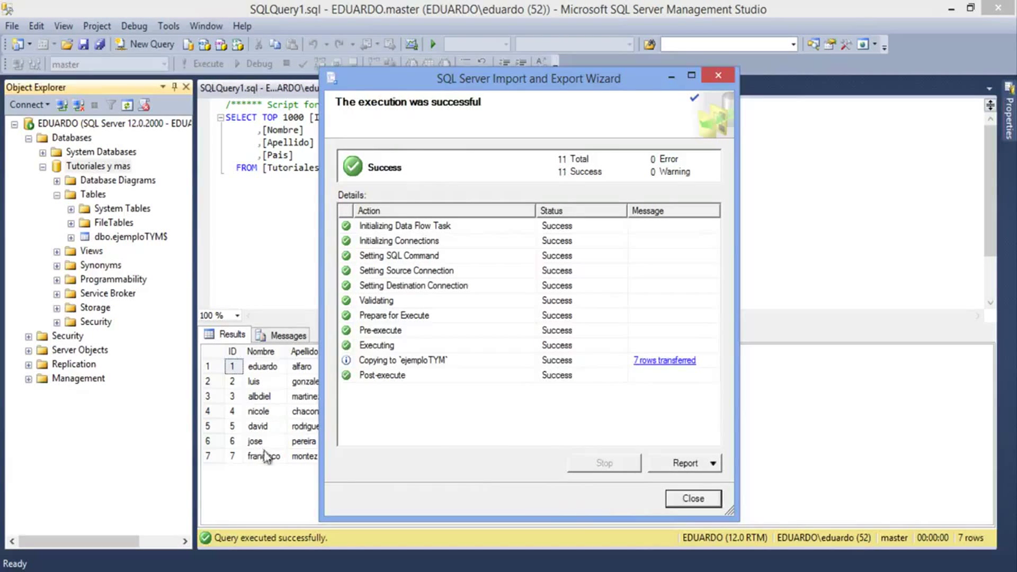
pyautogui.click(693, 500)
# Minimize Management Studio, open PruebaExport.xls from the desktop in Excel, and display the ejemploTYM sheet.
pyautogui.click(951, 7)
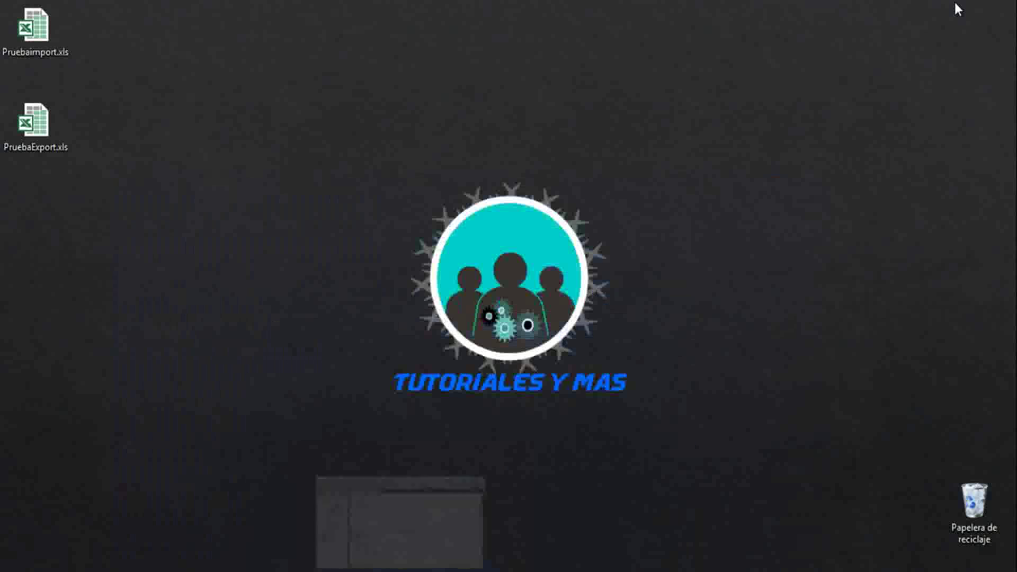
pyautogui.doubleClick(53, 135)
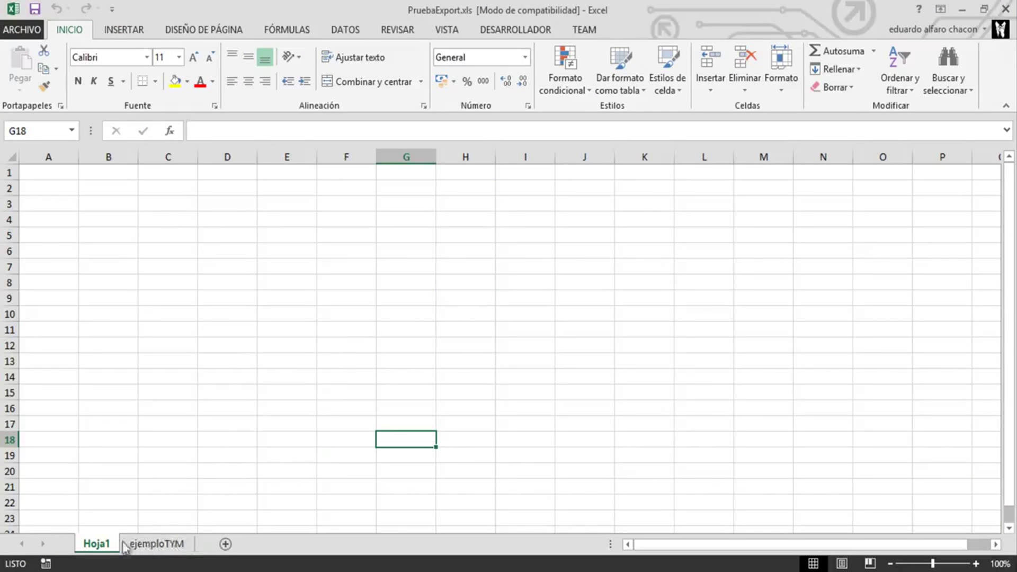
pyautogui.click(163, 546)
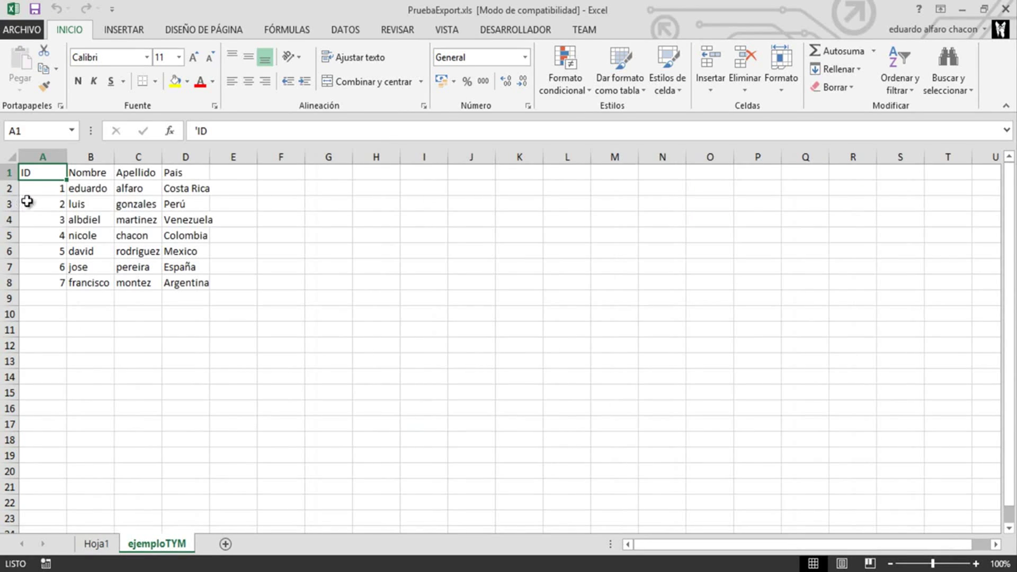
# Check the exported records in A1:D8 and autofit column D to its contents.
pyautogui.moveTo(103, 281); pyautogui.dragTo(197, 283)
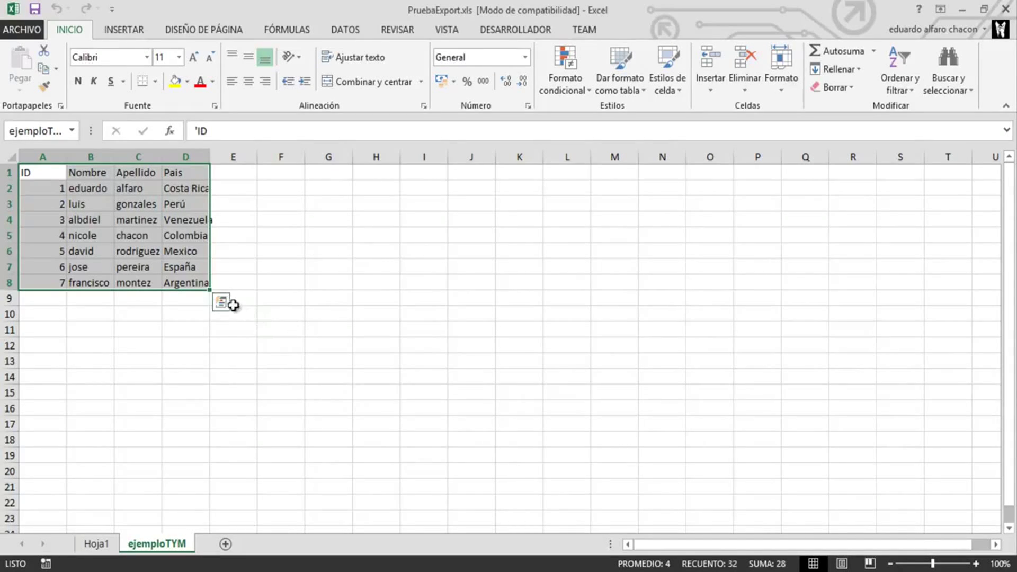
pyautogui.click(236, 301)
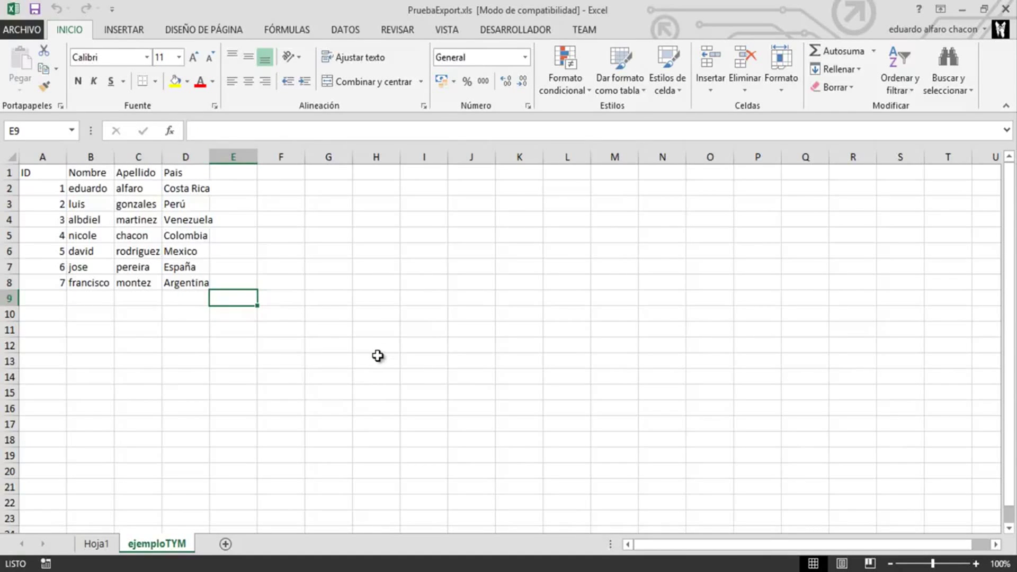
pyautogui.doubleClick(208, 153)
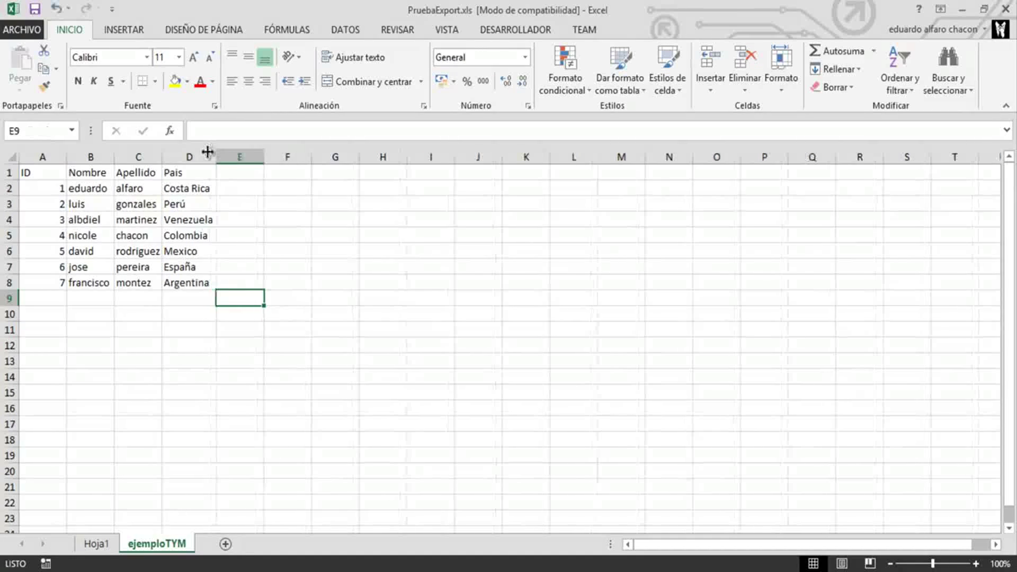